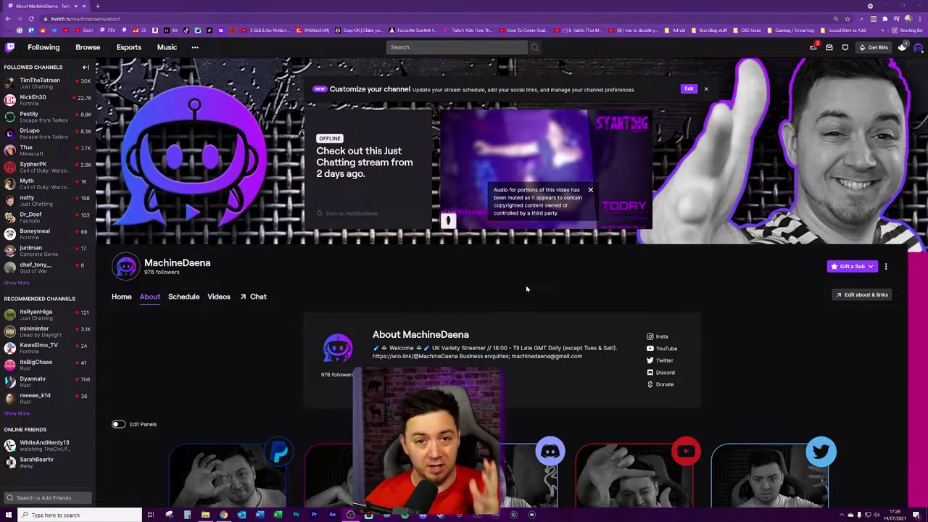
Step: Load the channel's main page by removing /about from the page address
scroll(347, 317, down, 5)
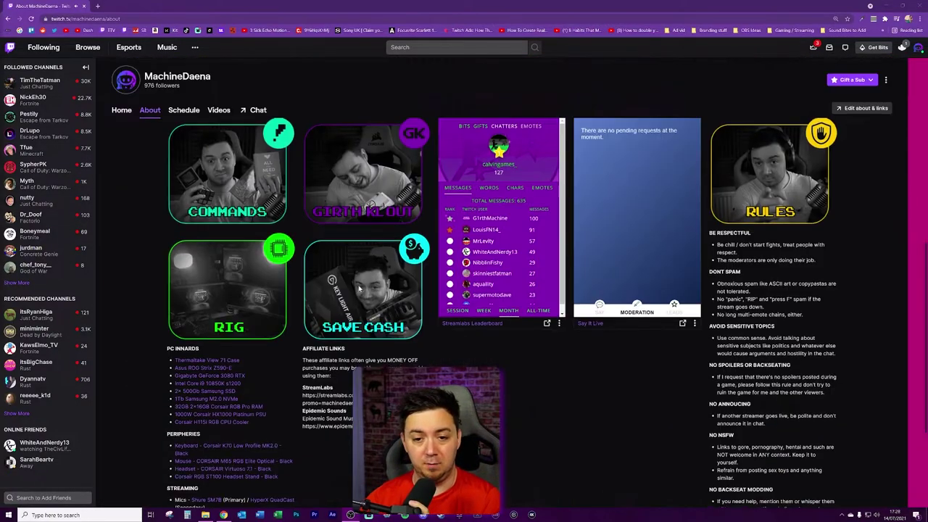
scroll(317, 236, up, 3)
scroll(182, 97, up, 3)
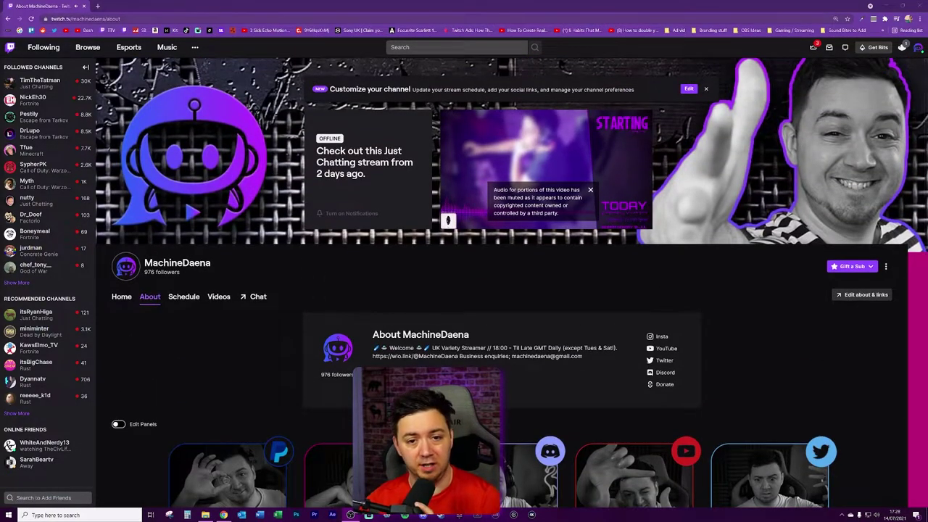
drag(98, 19, 49, 18)
double_click(232, 38)
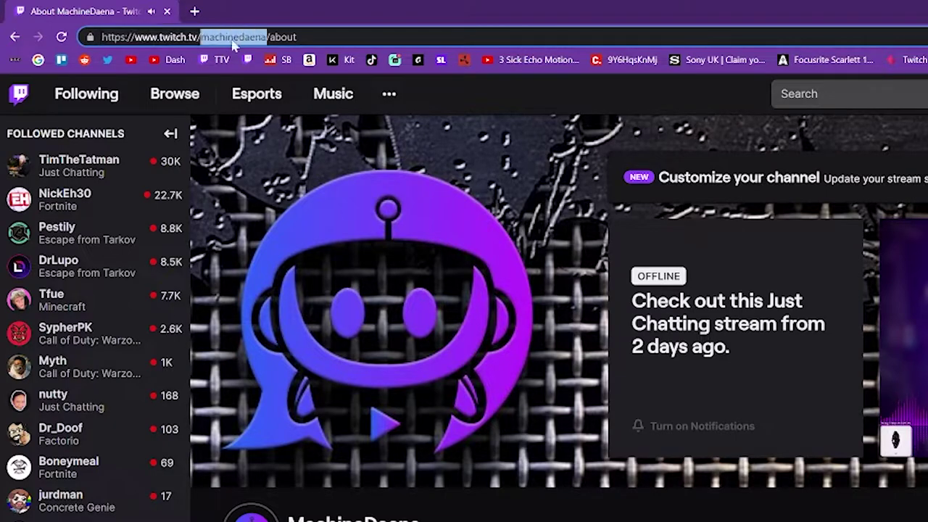
key(End)
key(BackSpace)
key(BackSpace)
key(BackSpace)
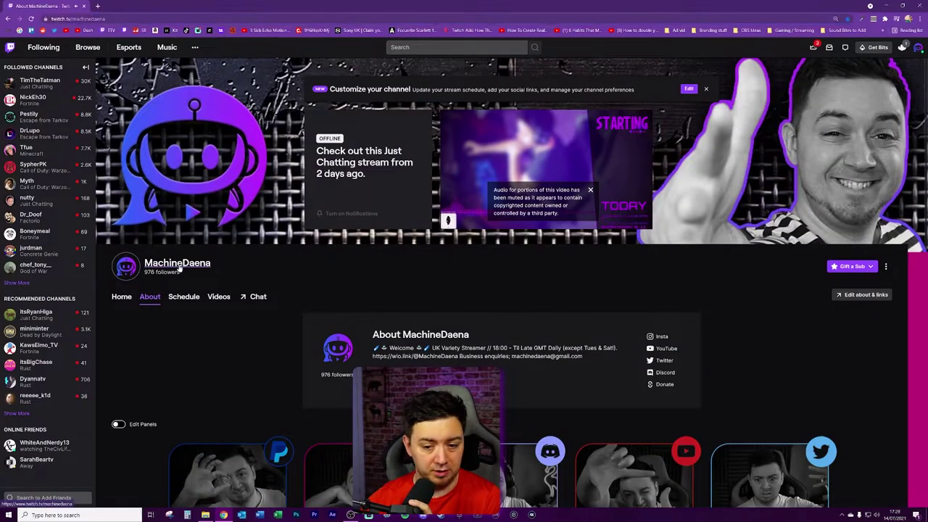
key(Return)
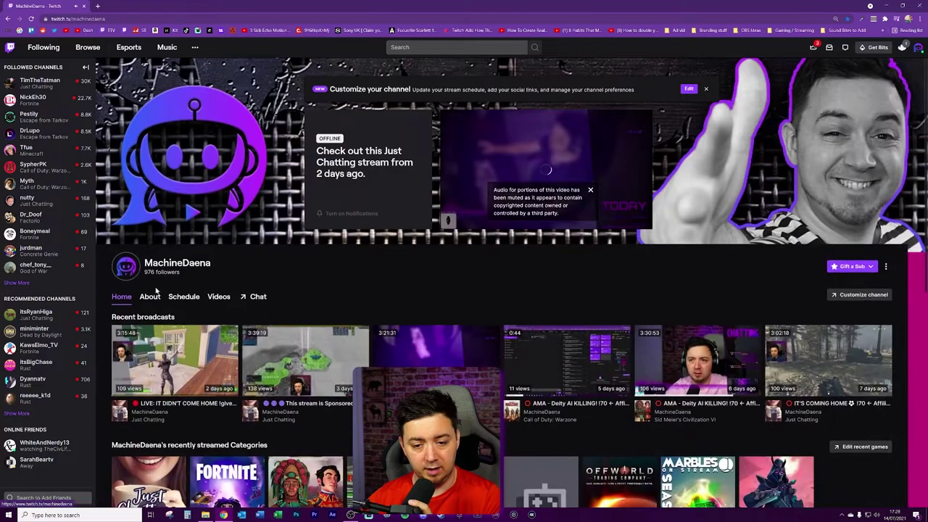
Step: Open the About tab and turn on Edit Panels to show each panel's editable fields
click(150, 297)
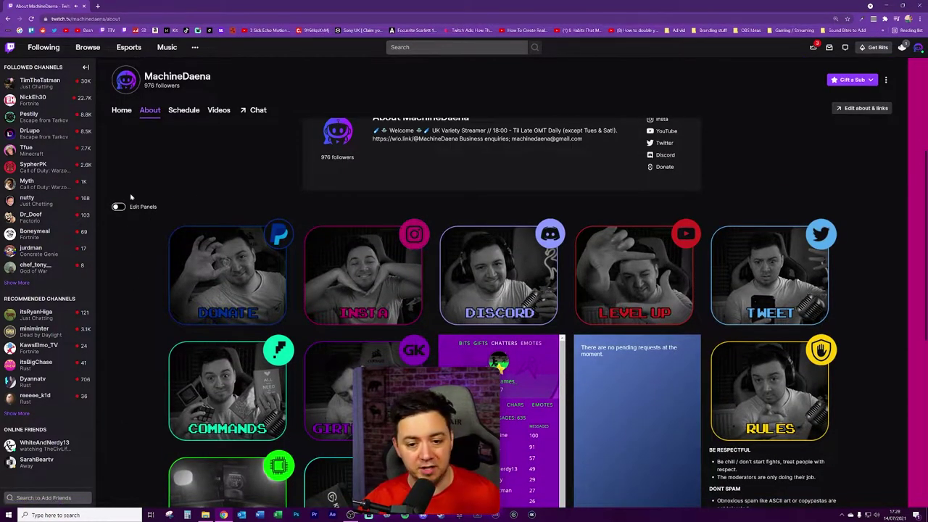
click(117, 207)
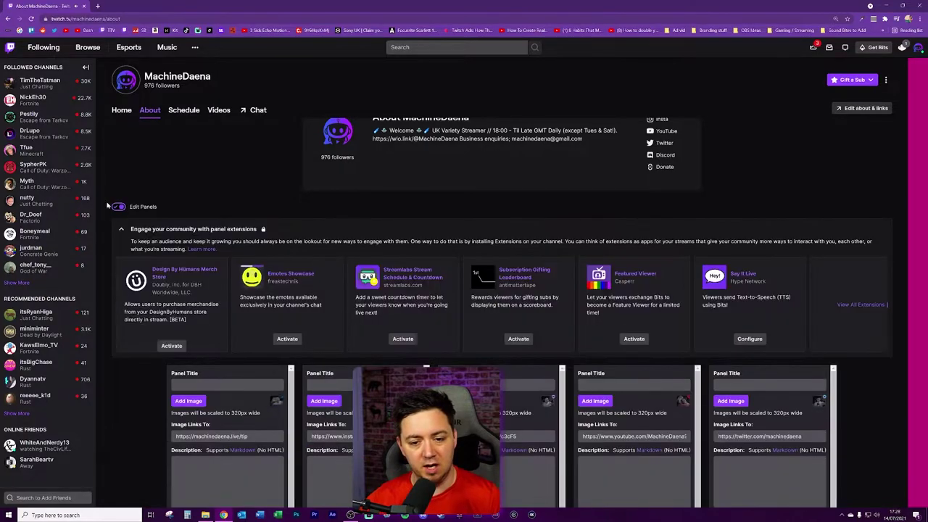
scroll(261, 314, down, 5)
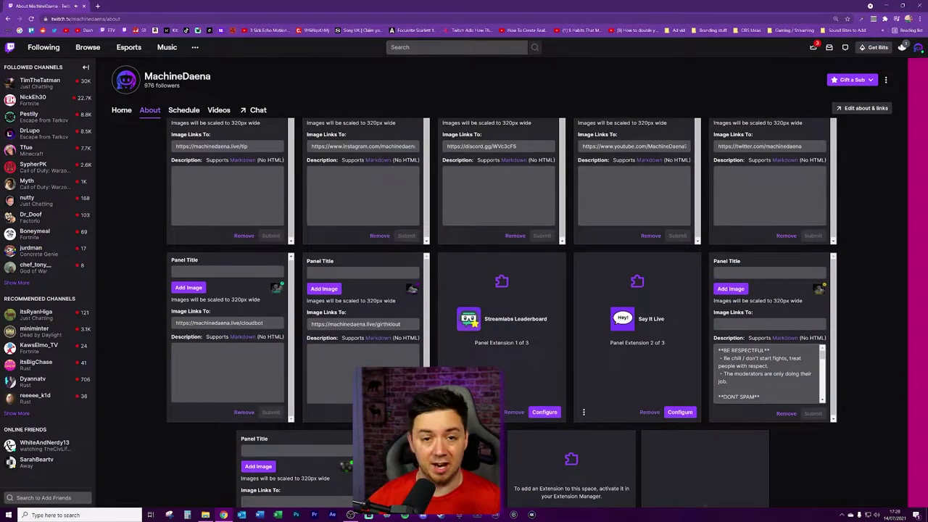
drag(722, 358, 769, 366)
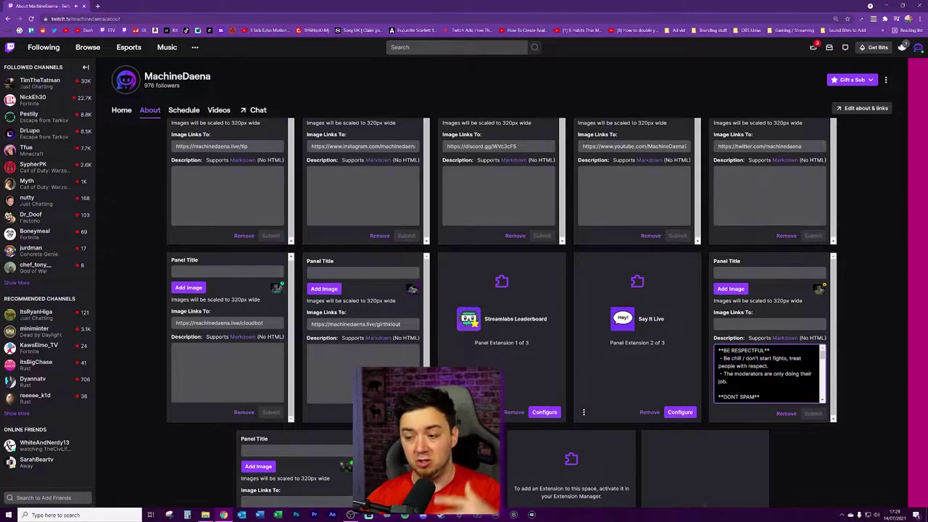
drag(805, 146, 695, 166)
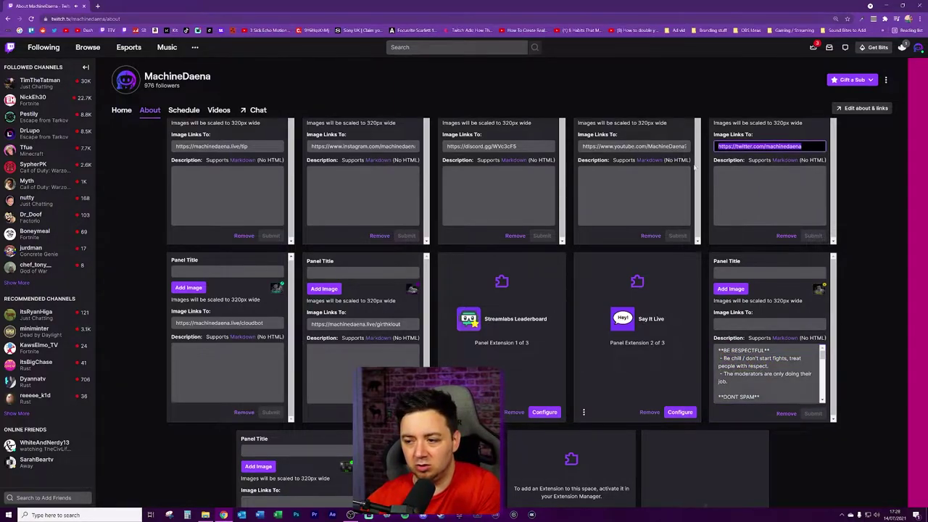
key(Tab)
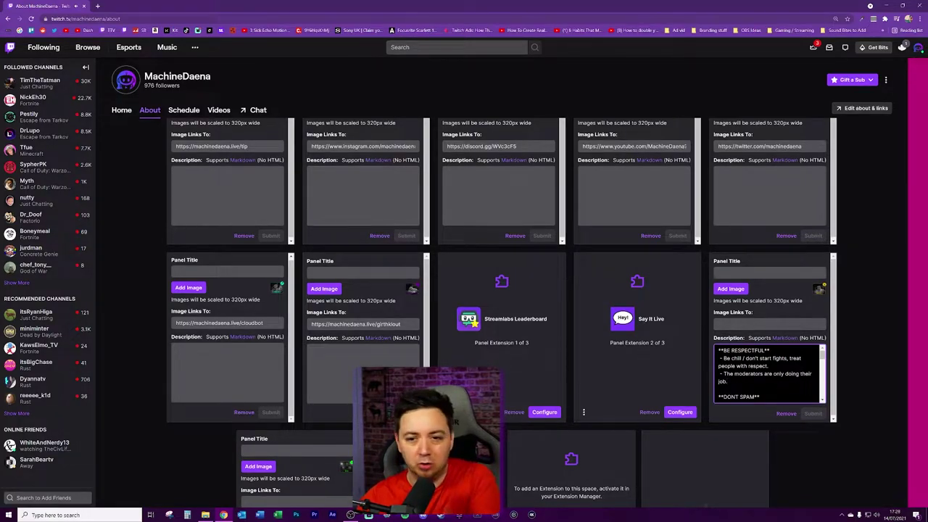
Step: Scroll to the RIG panel and open the Thermaltake View 71 Case product link
scroll(182, 264, down, 3)
scroll(181, 264, down, 3)
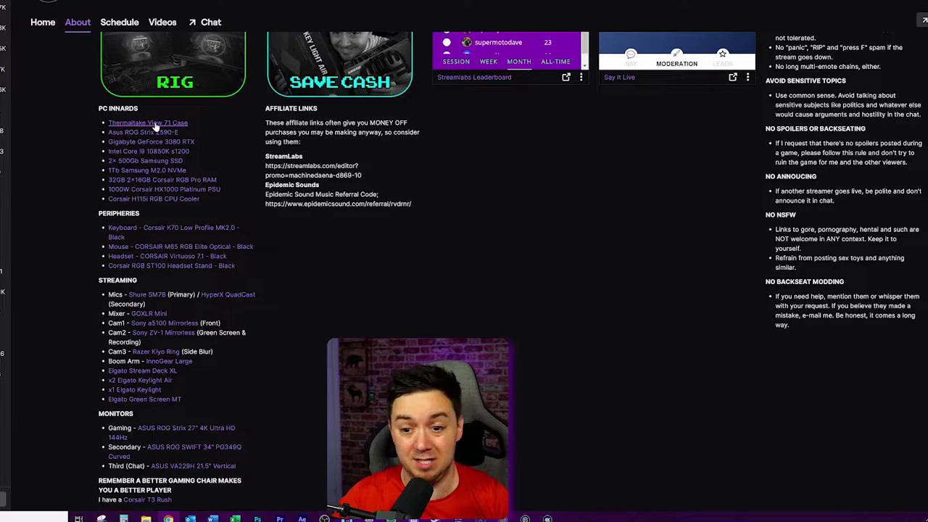
click(154, 125)
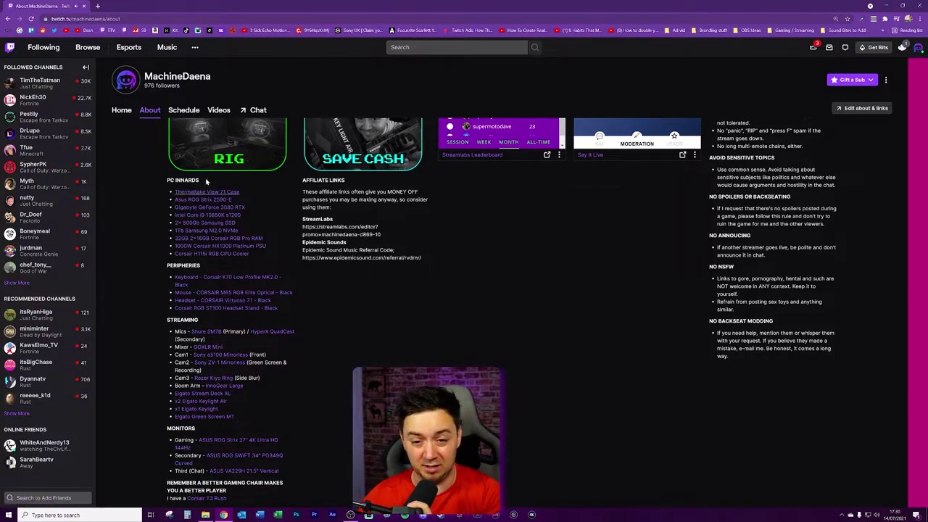
Step: Turn panel editing back on and scroll down to the RIG panel's description
scroll(211, 232, up, 10)
click(118, 364)
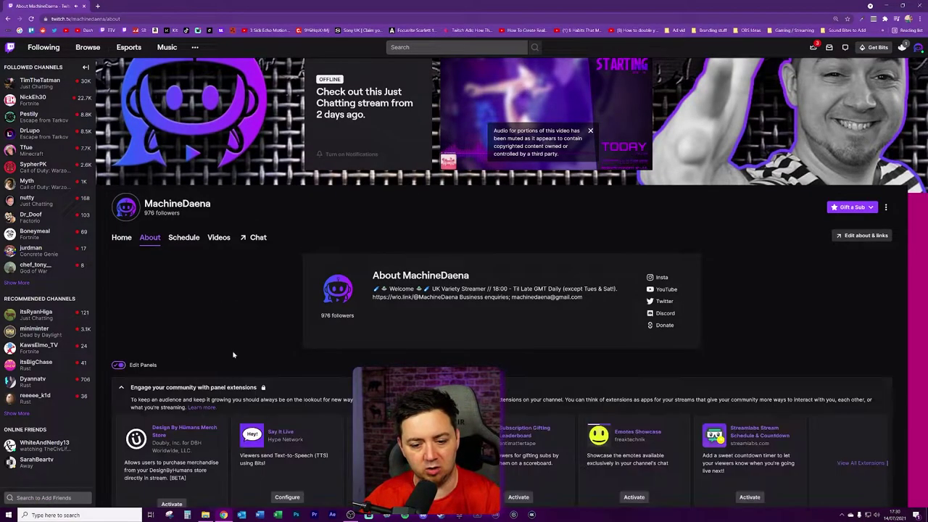
scroll(234, 354, down, 3)
scroll(291, 332, down, 5)
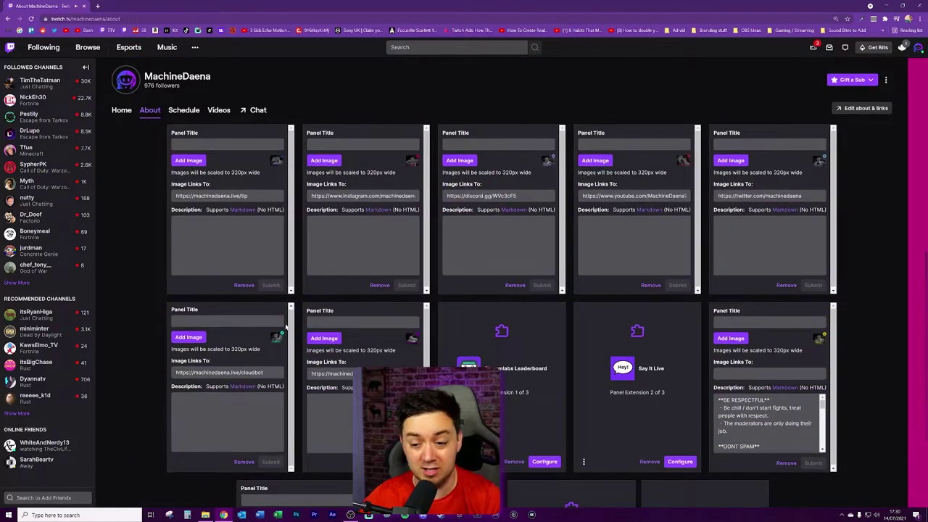
scroll(287, 328, down, 1)
scroll(287, 328, down, 2)
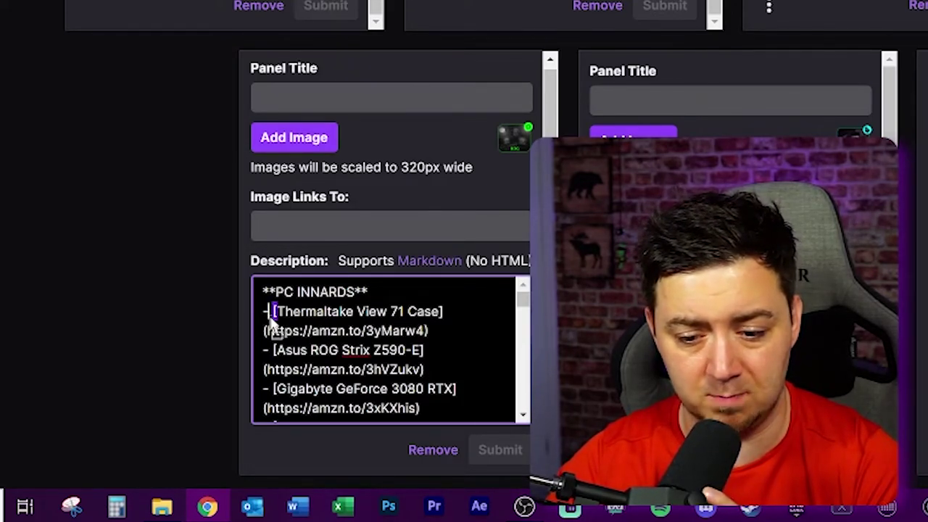
Step: Select the Thermaltake View 71 Case markdown link line in the RIG description
click(443, 311)
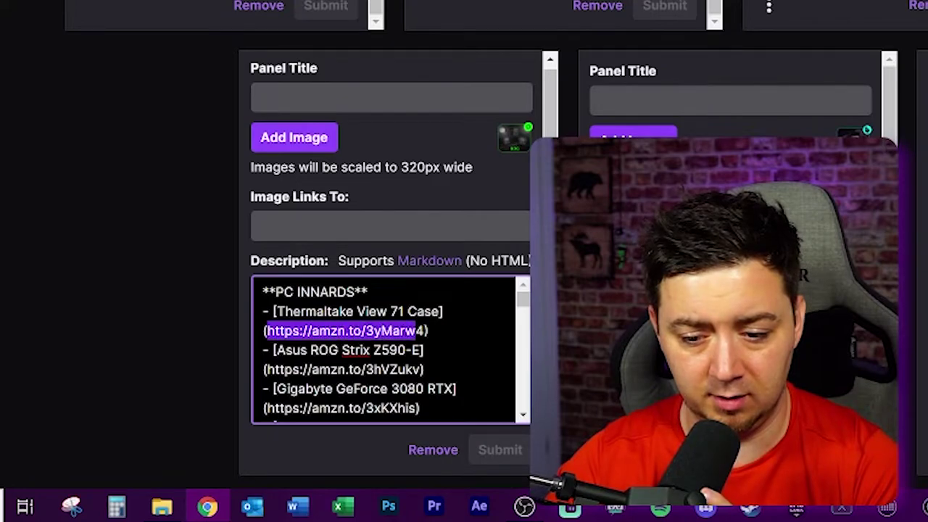
key(Right)
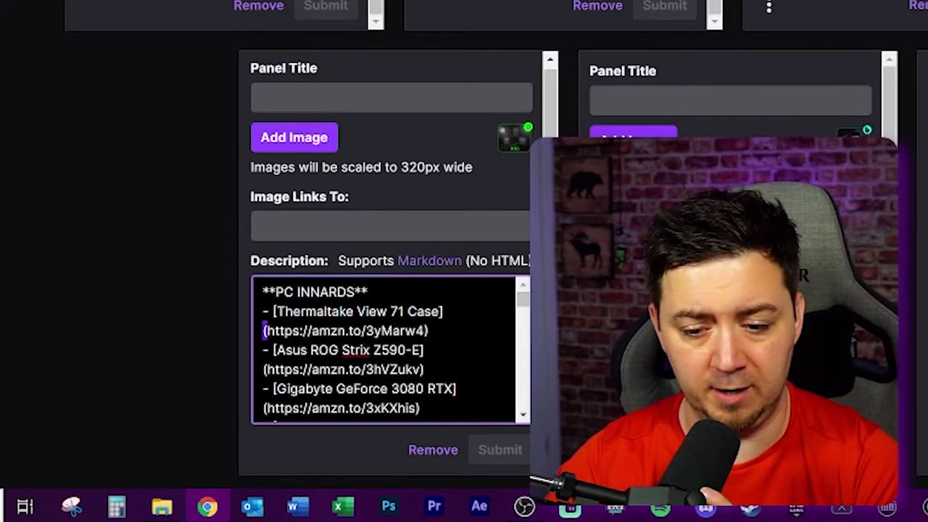
key(Up)
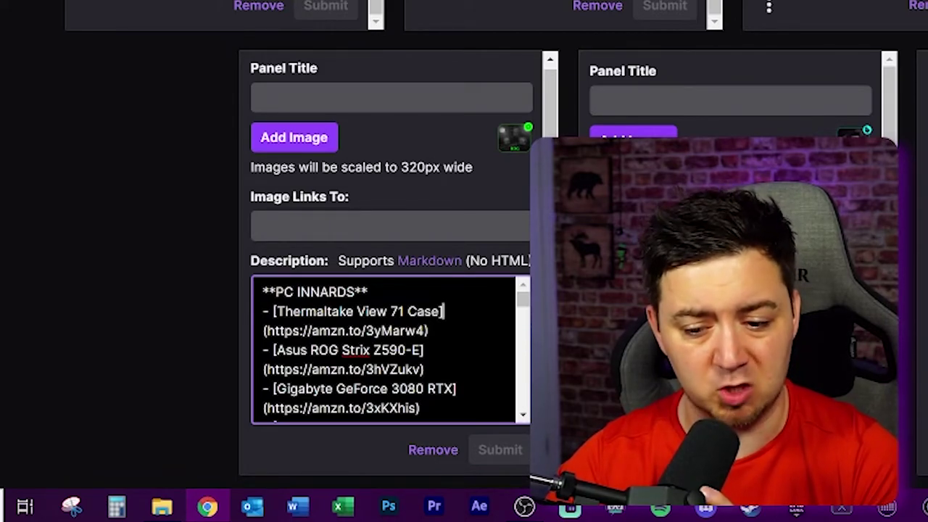
drag(326, 311, 429, 331)
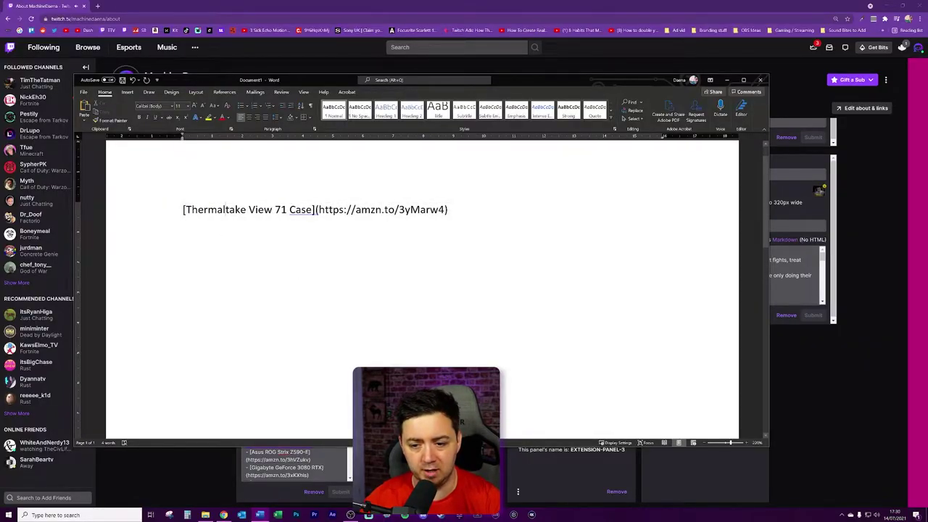
Step: In Word, highlight the bracketed Thermaltake name and its link address, then return to Twitch
click(314, 210)
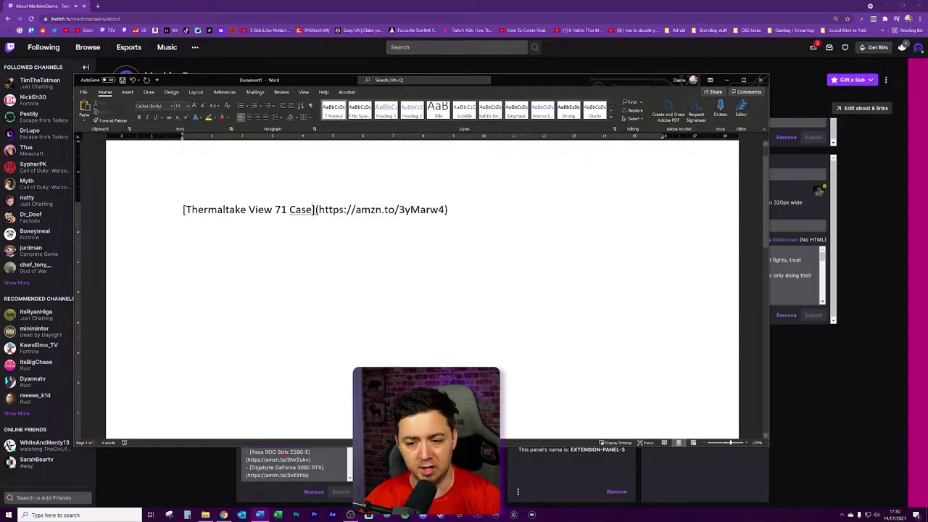
drag(314, 210, 186, 210)
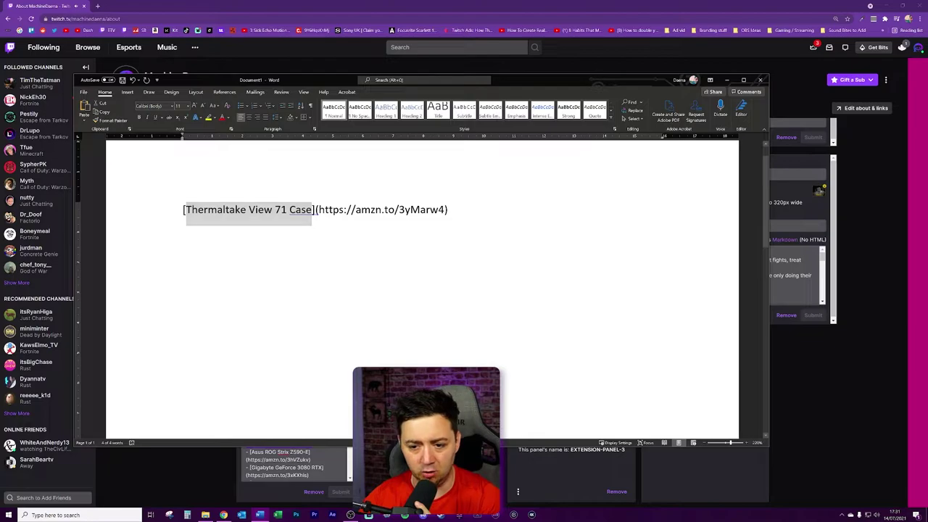
click(316, 210)
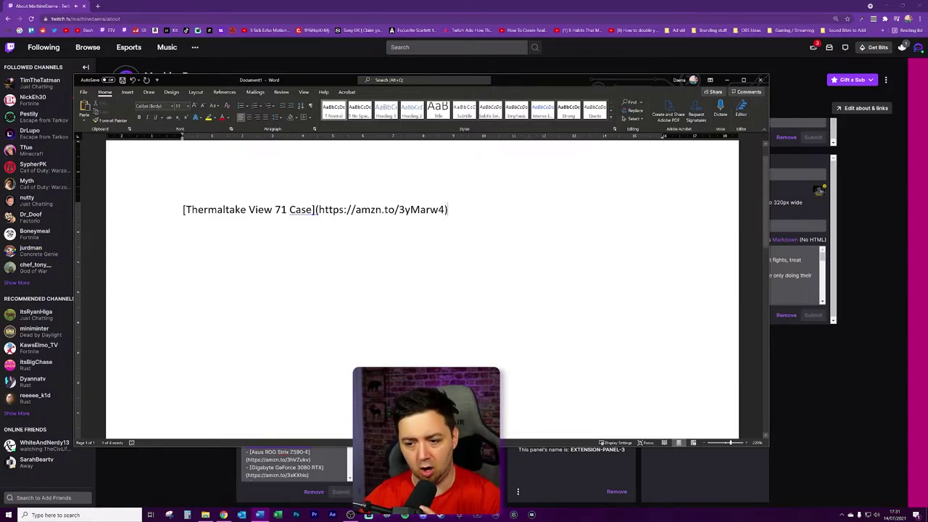
click(453, 227)
key(alt+Tab)
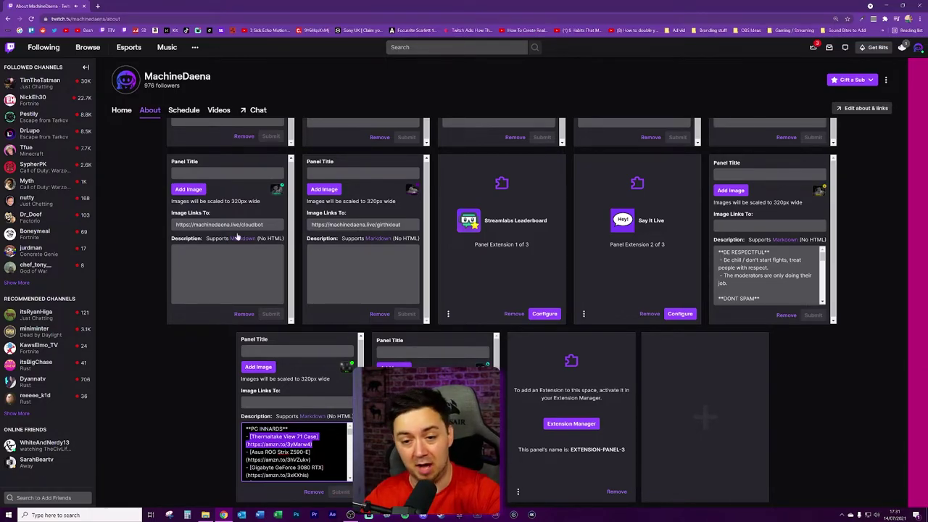
Step: Turn off Edit Panels and scroll down to the rendered PC INNARDS parts list
scroll(236, 236, up, 10)
click(116, 361)
scroll(145, 355, down, 5)
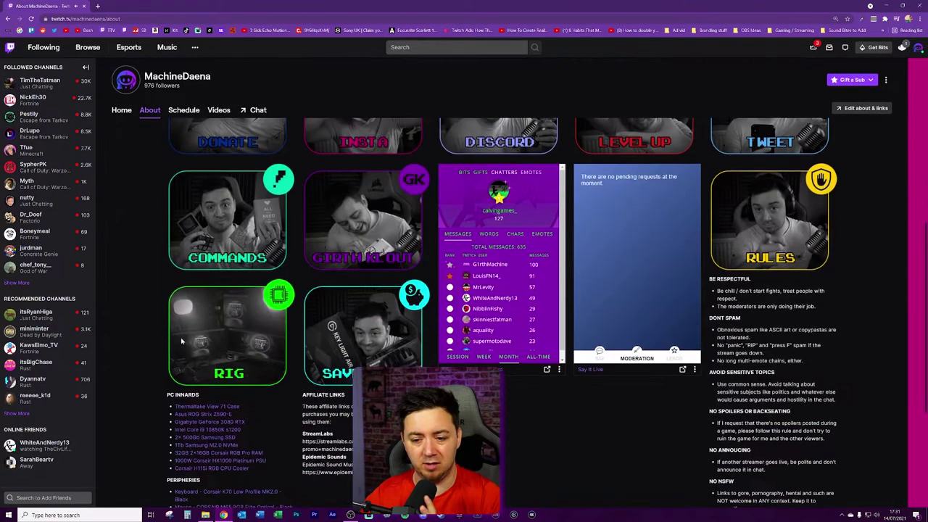
scroll(185, 305, down, 3)
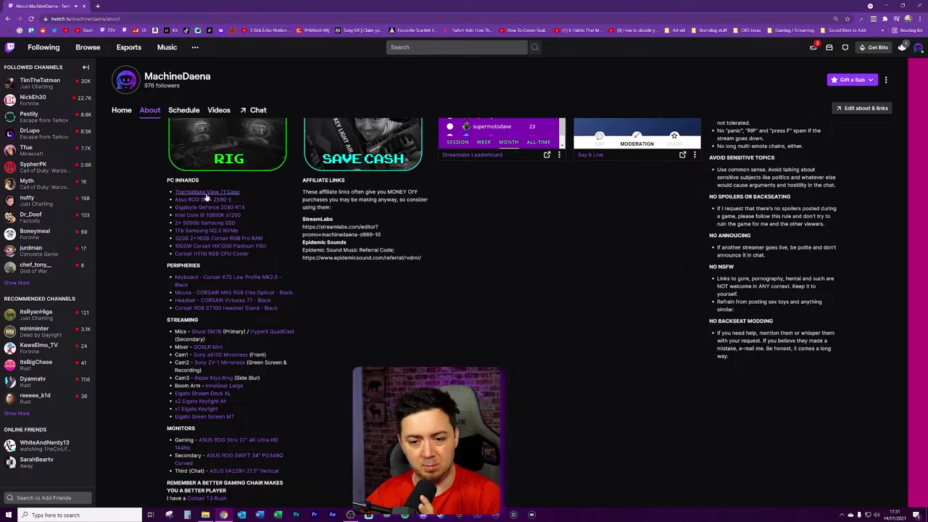